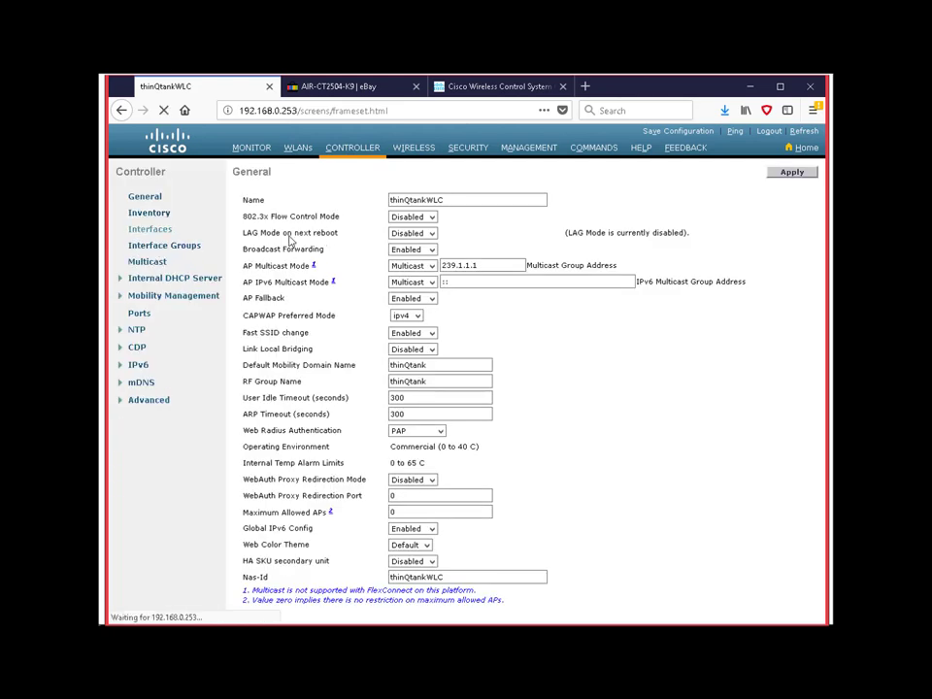
# List the controller's interfaces, examine the management interface's IP address, and open the virtual interface's settings
pyautogui.click(163, 231)
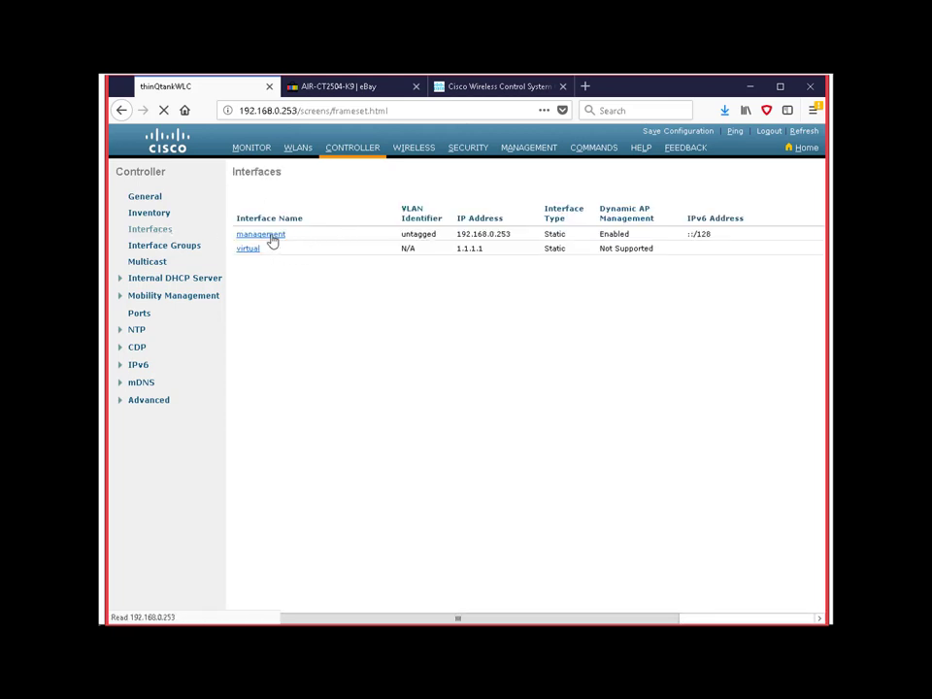
pyautogui.moveTo(511, 235); pyautogui.dragTo(450, 234)
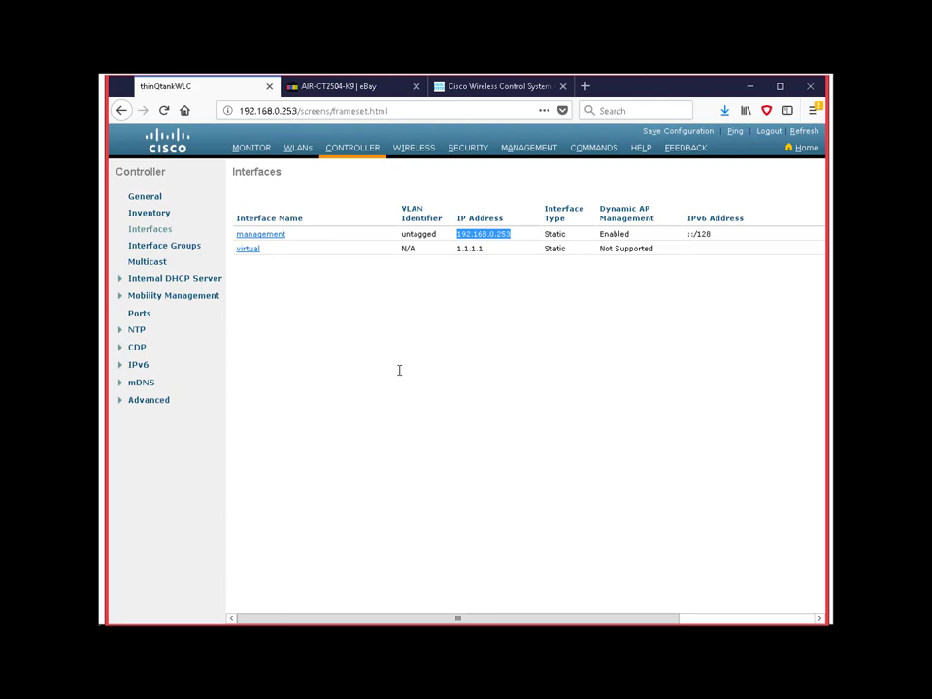
pyautogui.moveTo(272, 255); pyautogui.dragTo(239, 257)
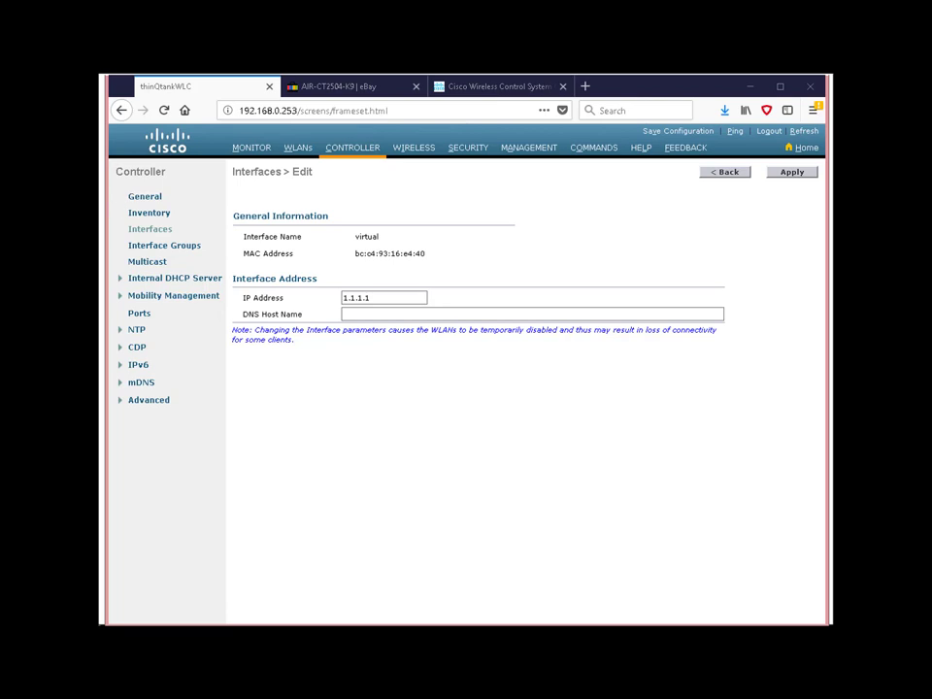
pyautogui.hotkey('alt', 'Tab')
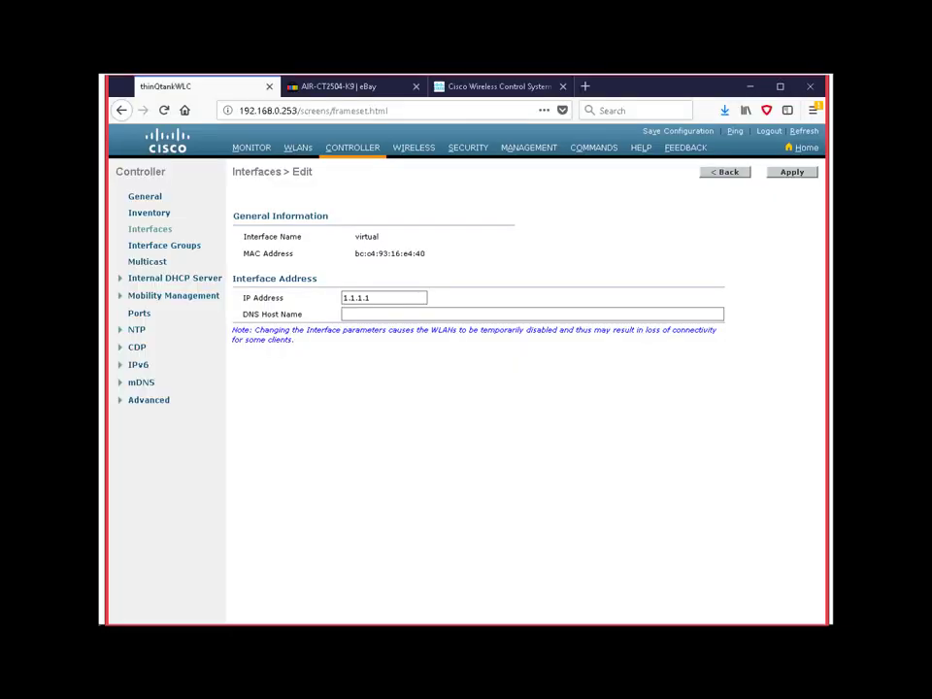
# Open the thinQtankLearning WLAN and check which interfaces or interface groups it can be mapped to, keeping management selected
pyautogui.click(297, 148)
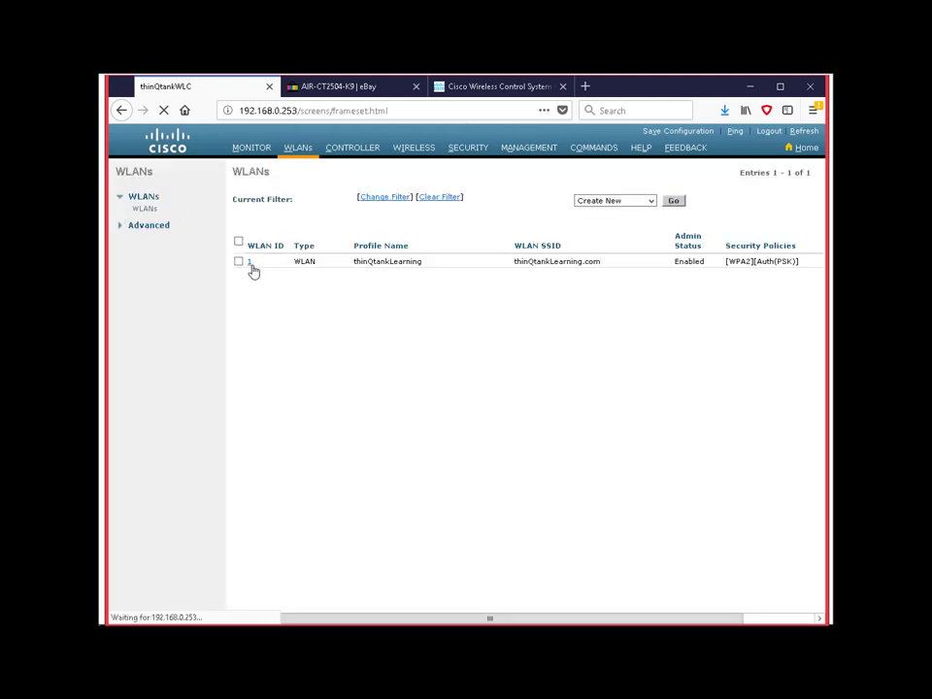
pyautogui.click(250, 263)
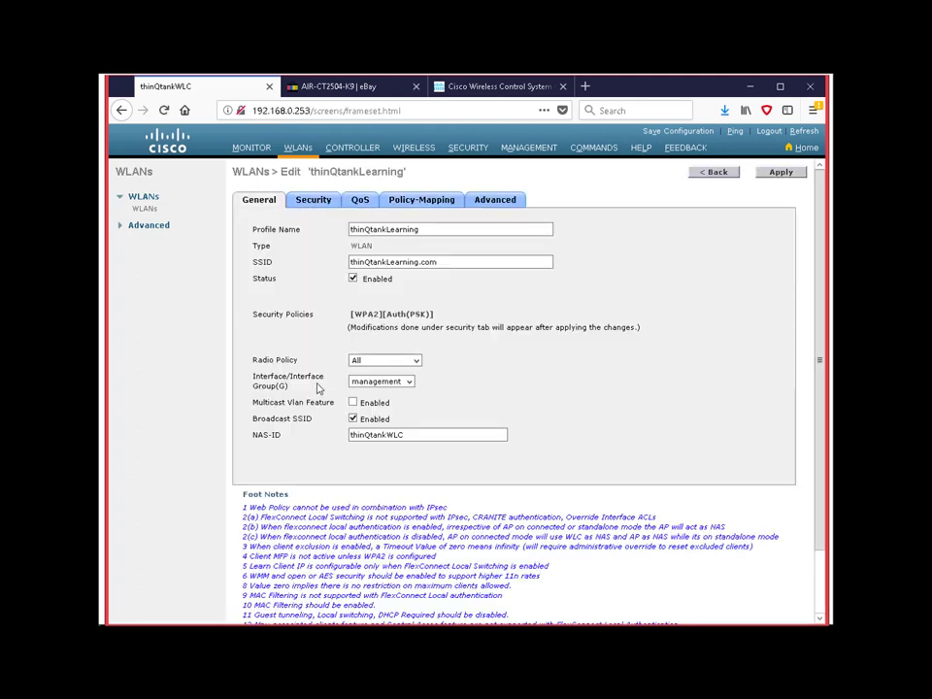
pyautogui.click(410, 382)
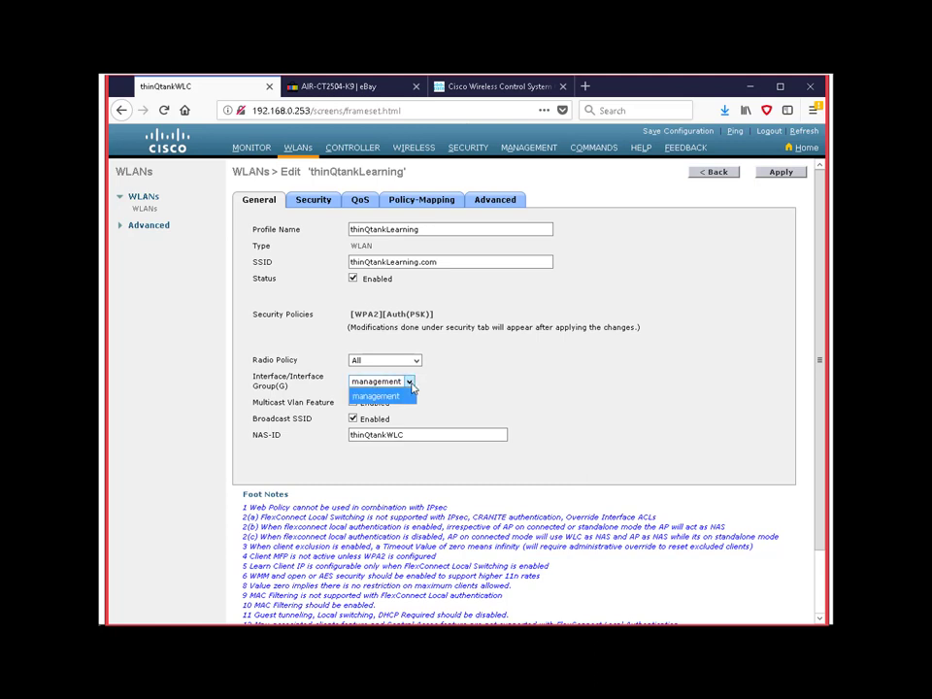
pyautogui.click(381, 395)
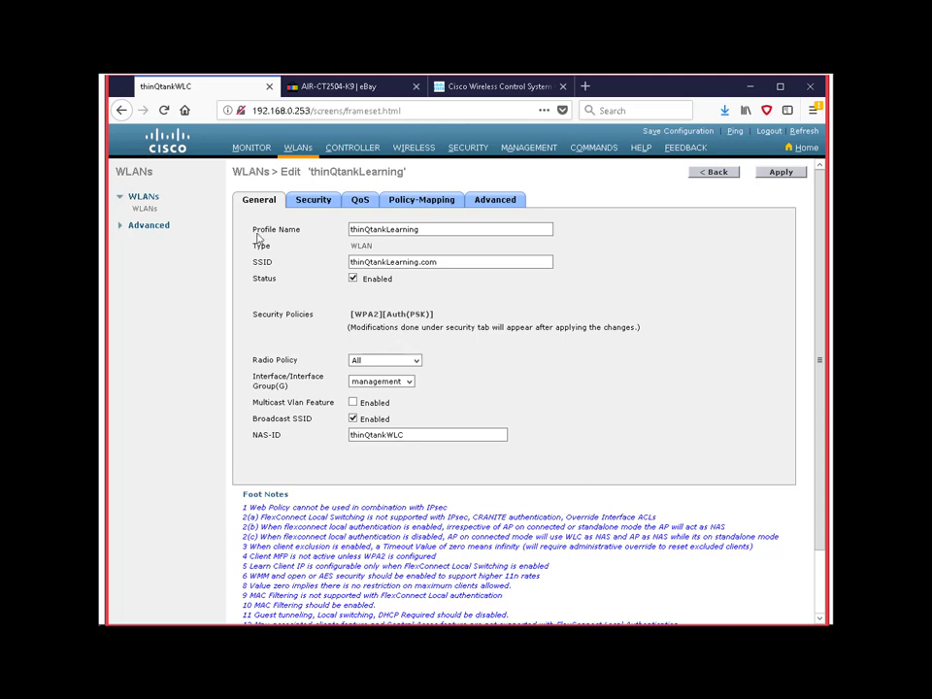
pyautogui.click(410, 381)
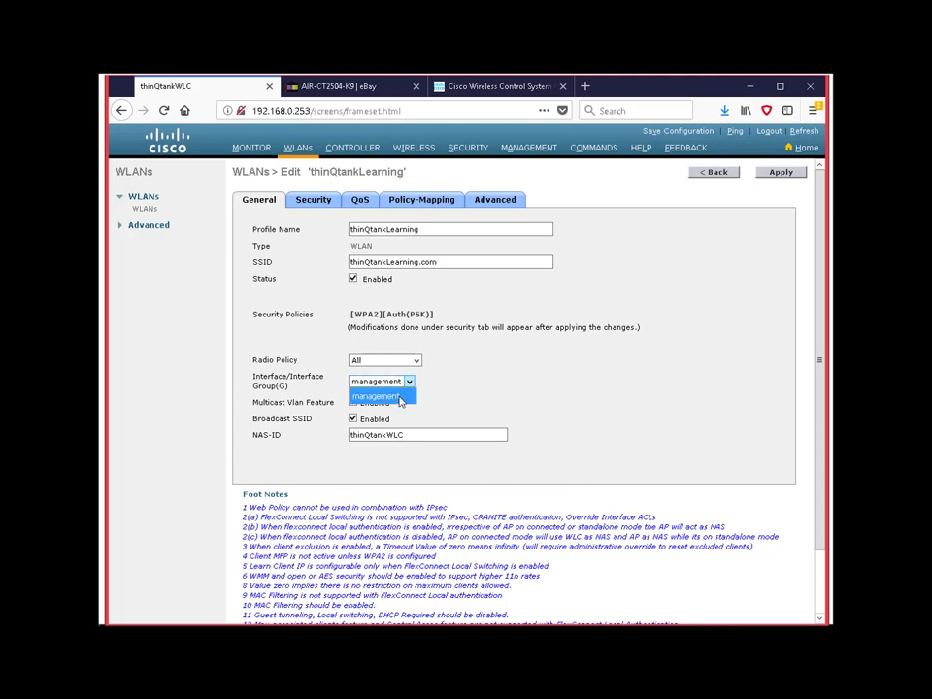
pyautogui.click(487, 388)
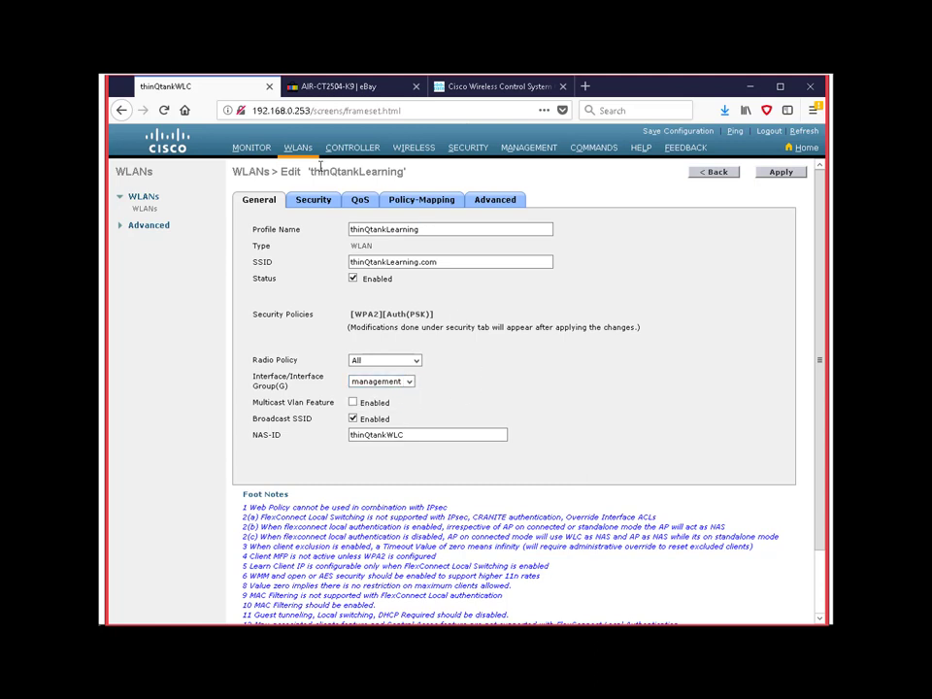
# Open the management interface's settings and examine its name, VLAN identifier and port number, re-entering 0 as the VLAN identifier
pyautogui.click(358, 155)
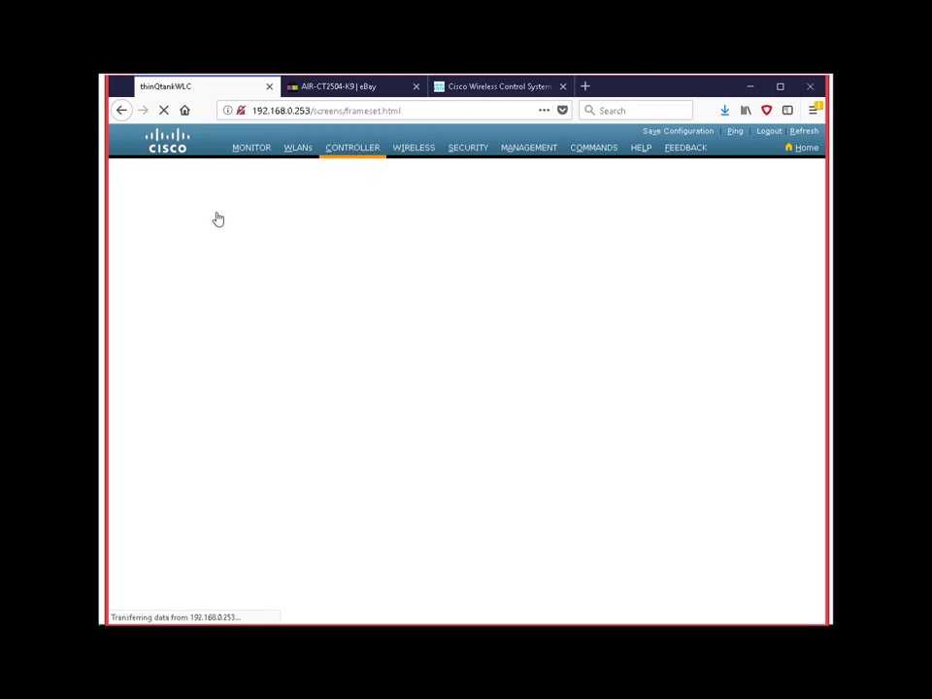
pyautogui.click(156, 230)
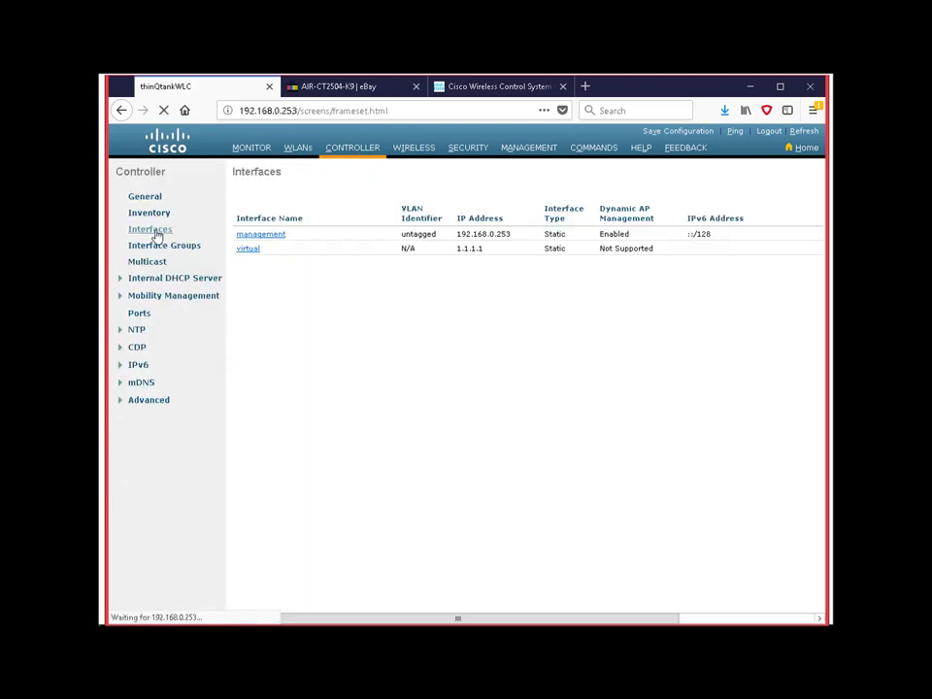
pyautogui.click(275, 237)
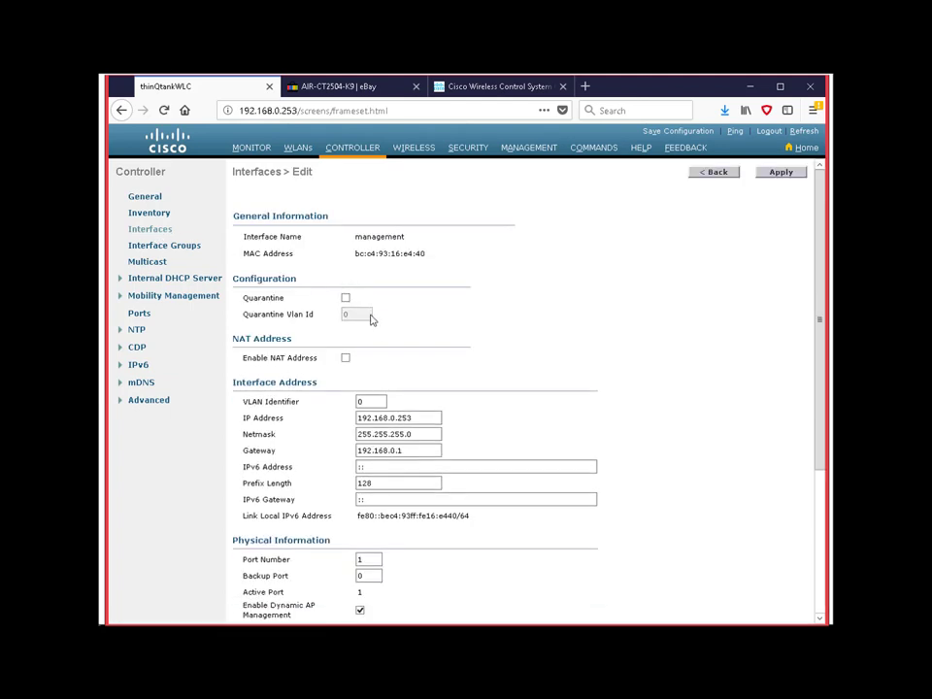
pyautogui.doubleClick(367, 400)
pyautogui.write('0')
pyautogui.doubleClick(359, 401)
pyautogui.write('0')
pyautogui.moveTo(368, 559); pyautogui.dragTo(338, 558)
pyautogui.doubleClick(373, 402)
pyautogui.moveTo(407, 238); pyautogui.dragTo(331, 240)
# List the controller's physical ports and open the configuration of port 1 for review
pyautogui.click(360, 148)
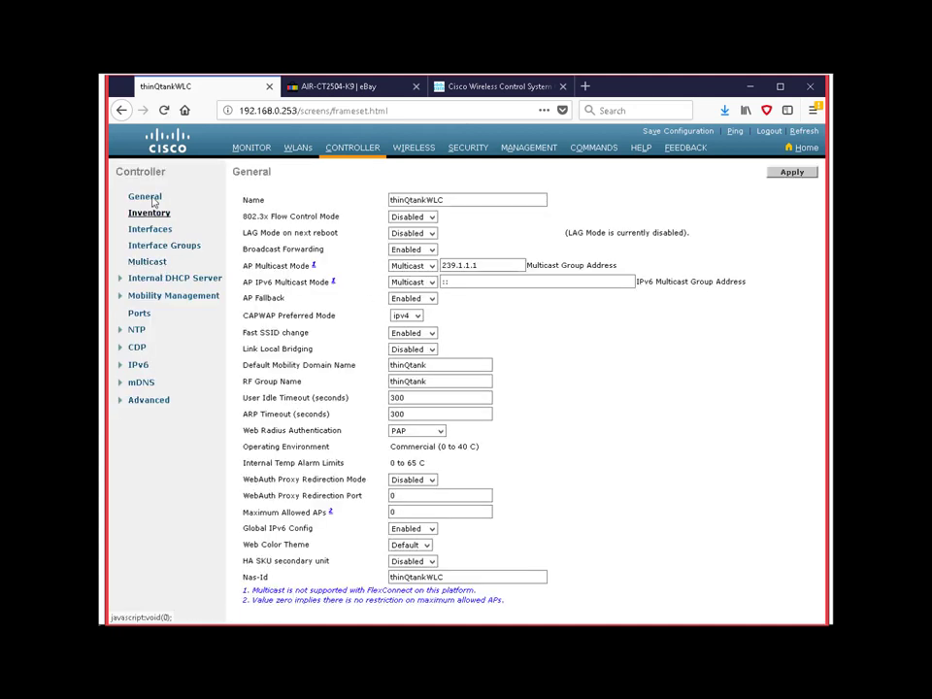
pyautogui.click(139, 313)
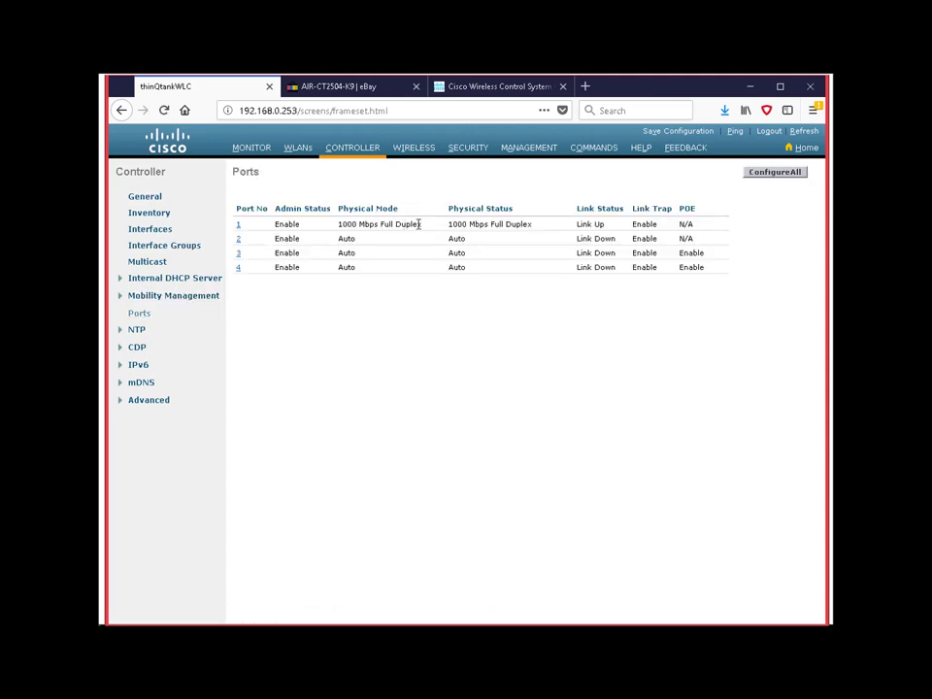
pyautogui.click(238, 224)
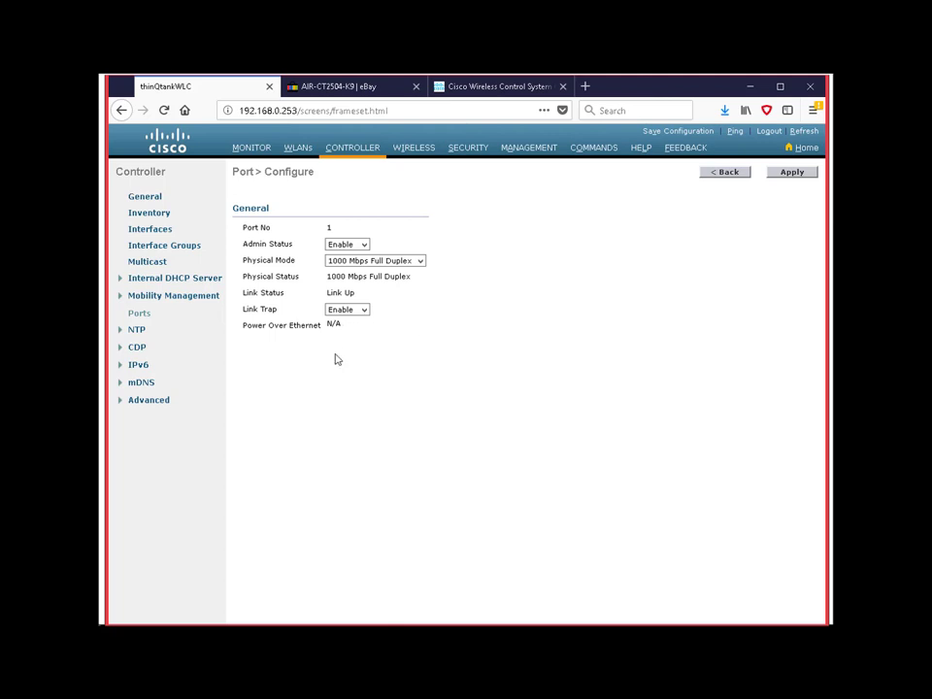
# Reopen the management interface's settings, try 20 as the VLAN identifier, and set it back to 0
pyautogui.click(149, 230)
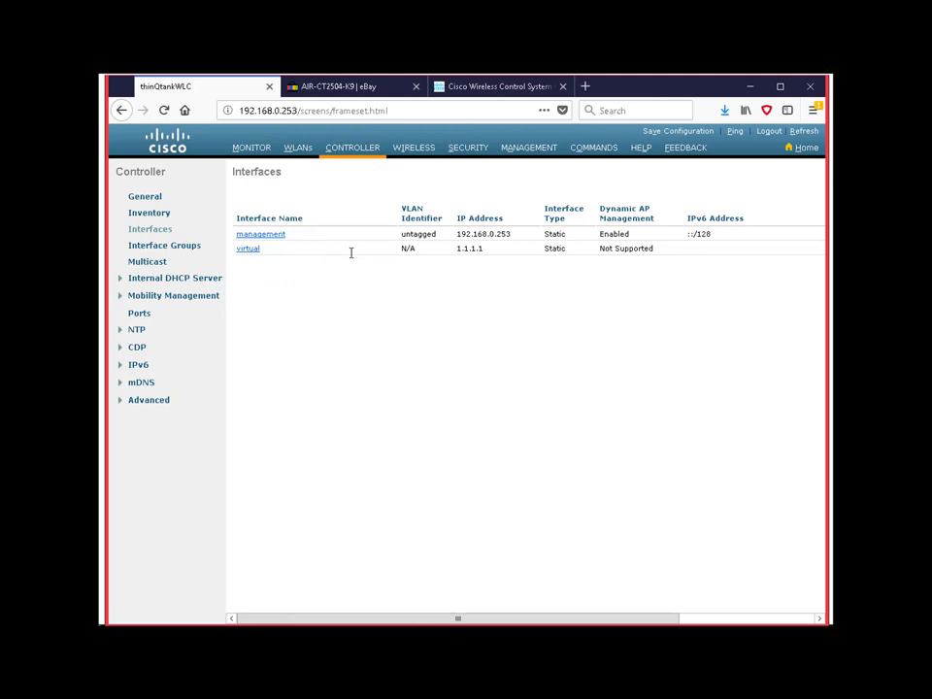
pyautogui.click(271, 239)
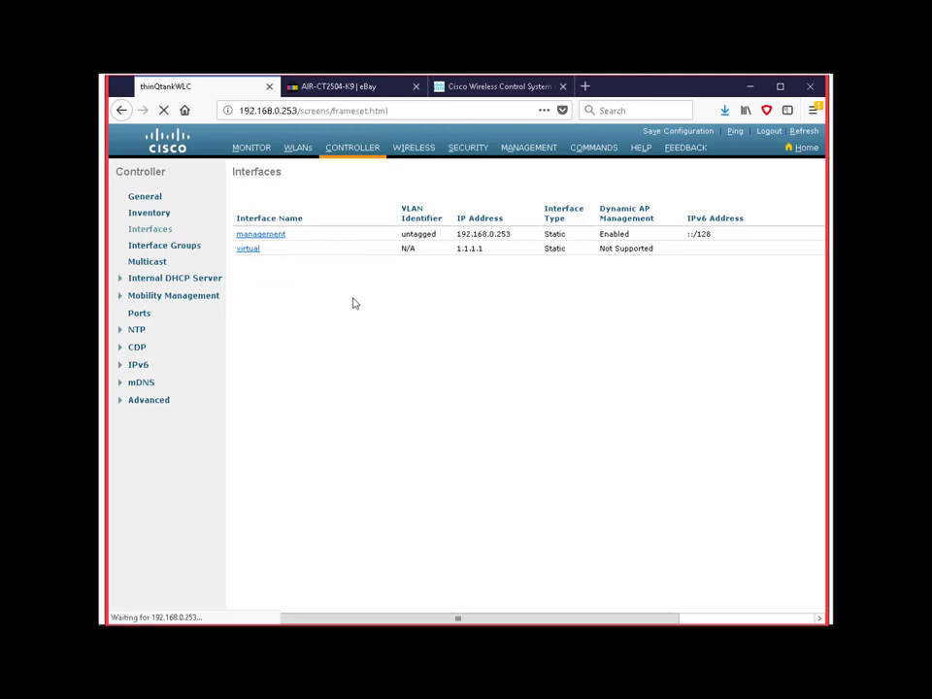
pyautogui.moveTo(375, 401); pyautogui.dragTo(336, 401)
pyautogui.click(410, 390)
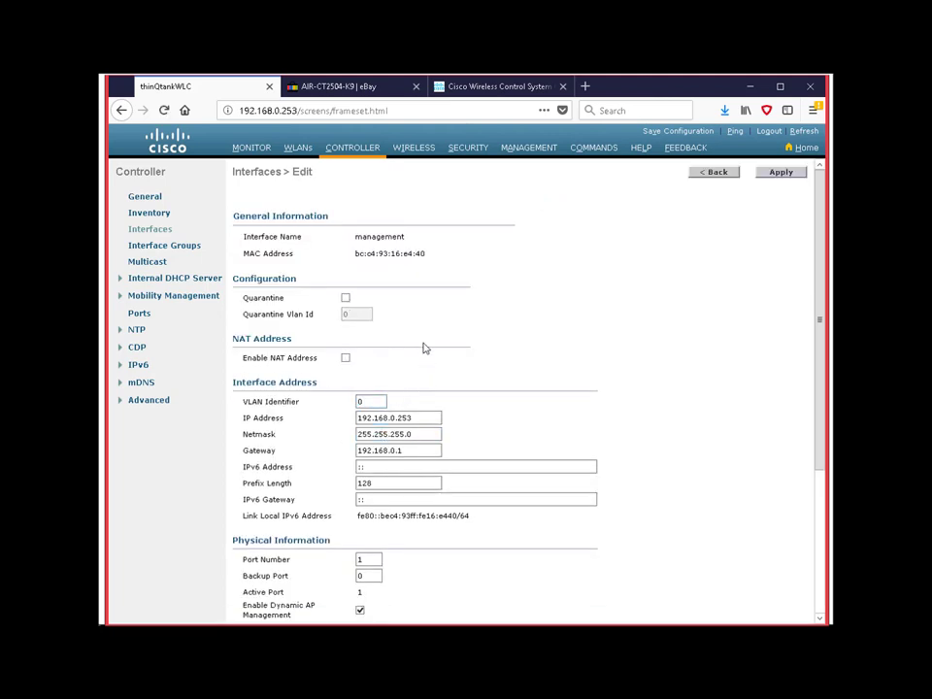
pyautogui.moveTo(381, 399); pyautogui.dragTo(319, 399)
pyautogui.write('20')
pyautogui.moveTo(381, 401); pyautogui.dragTo(307, 401)
pyautogui.write('0')
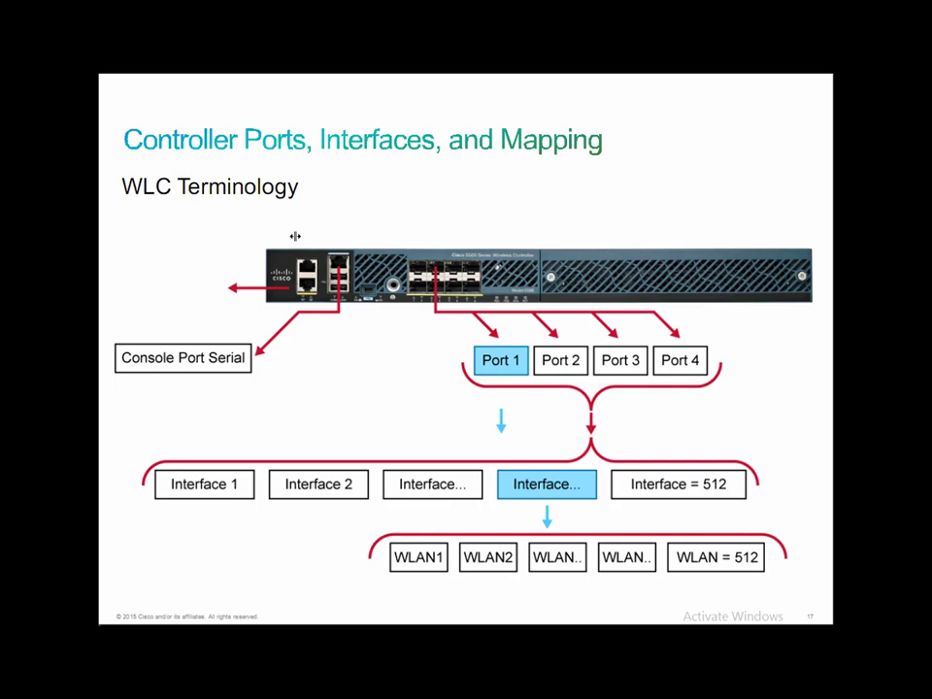
pyautogui.press('Right')
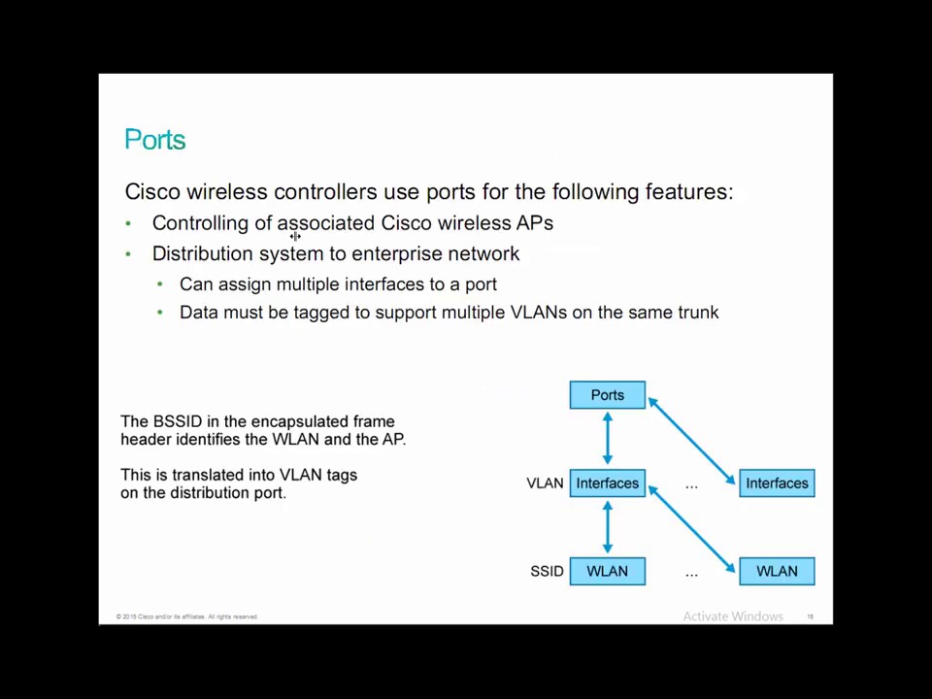